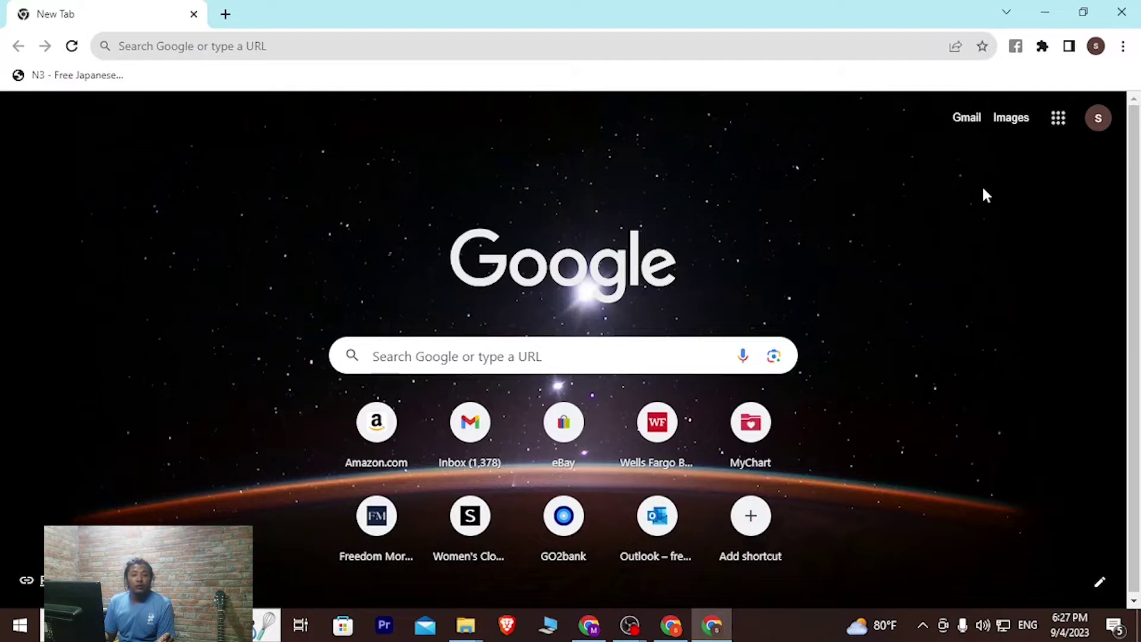
- Load vrchat.com and open the Login page from the VRChat homepage
{"action": "left_click", "coordinate": [465, 50]}
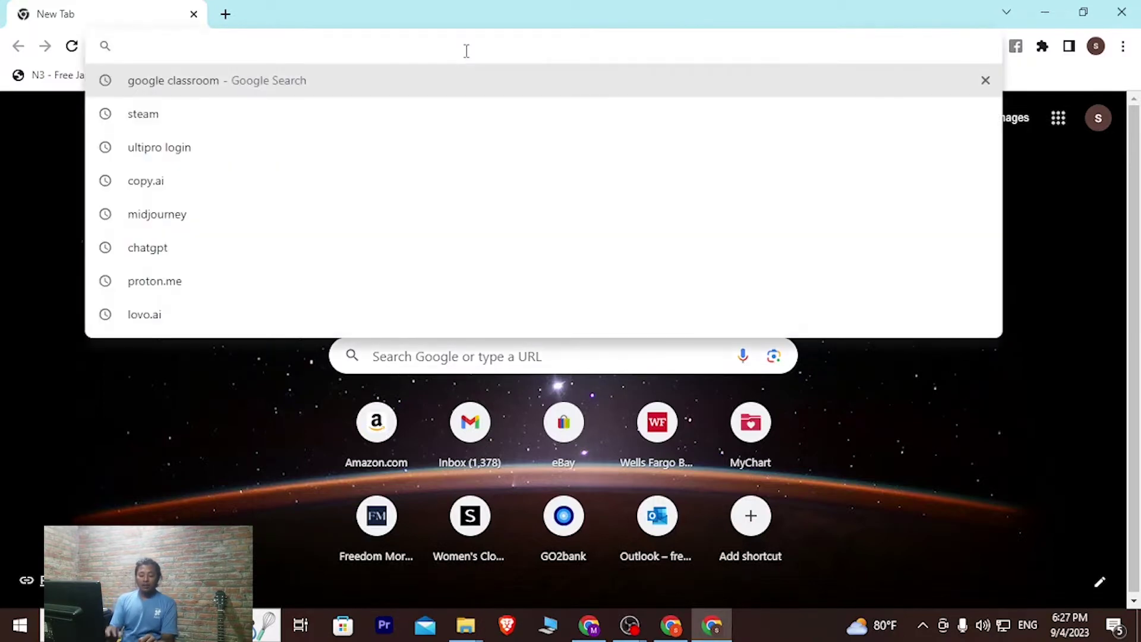
{"action": "type", "text": "vrchat"}
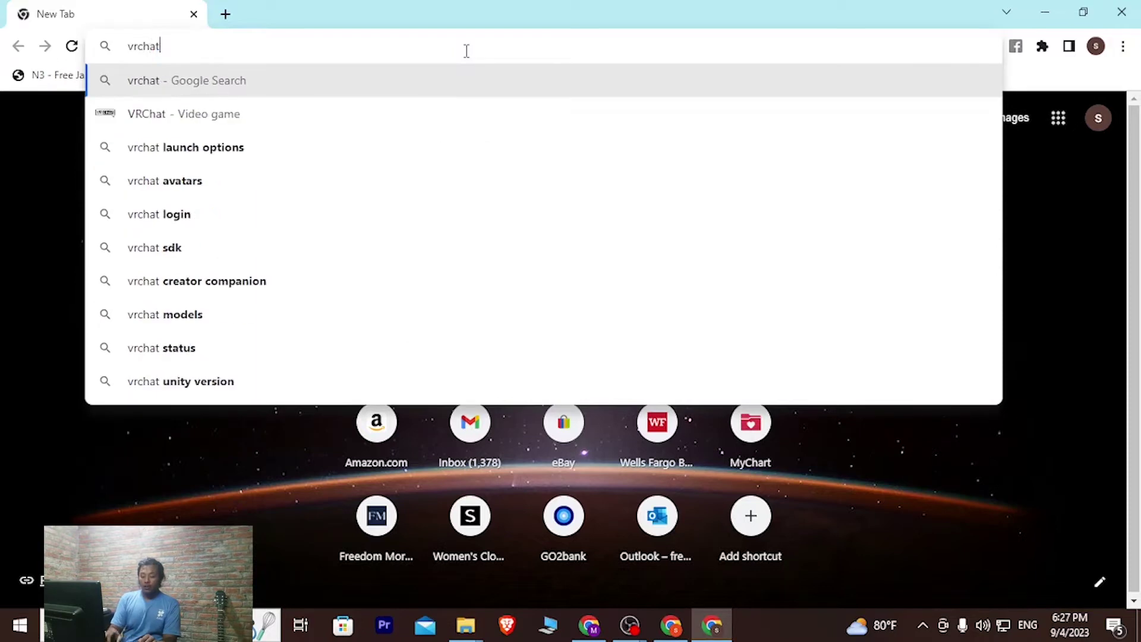
{"action": "type", "text": ".com"}
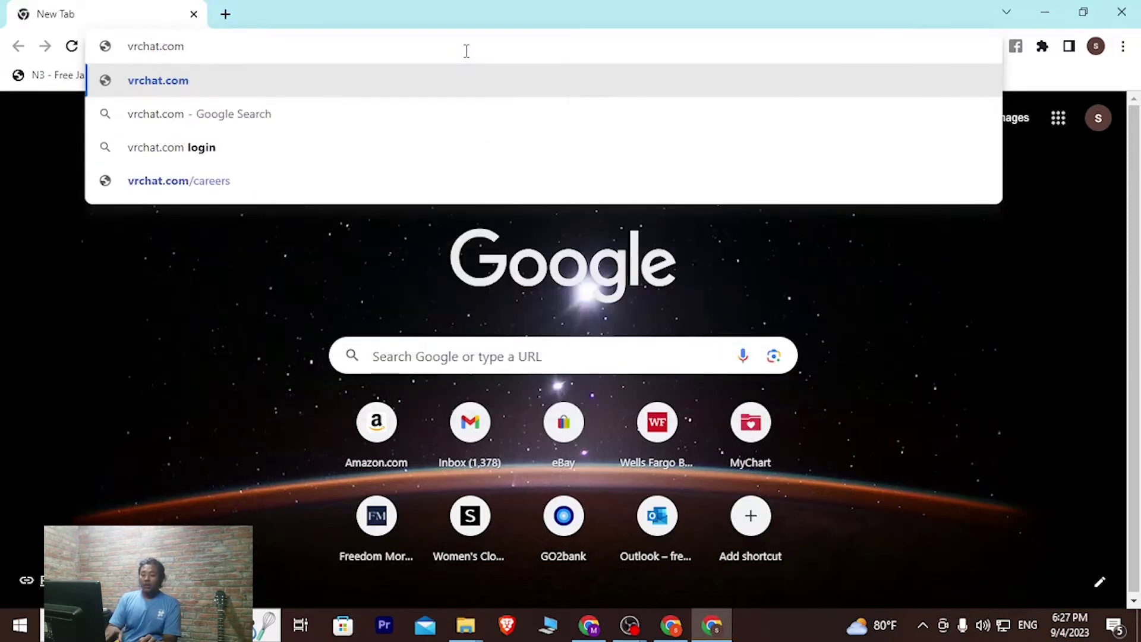
{"action": "key", "text": "Return"}
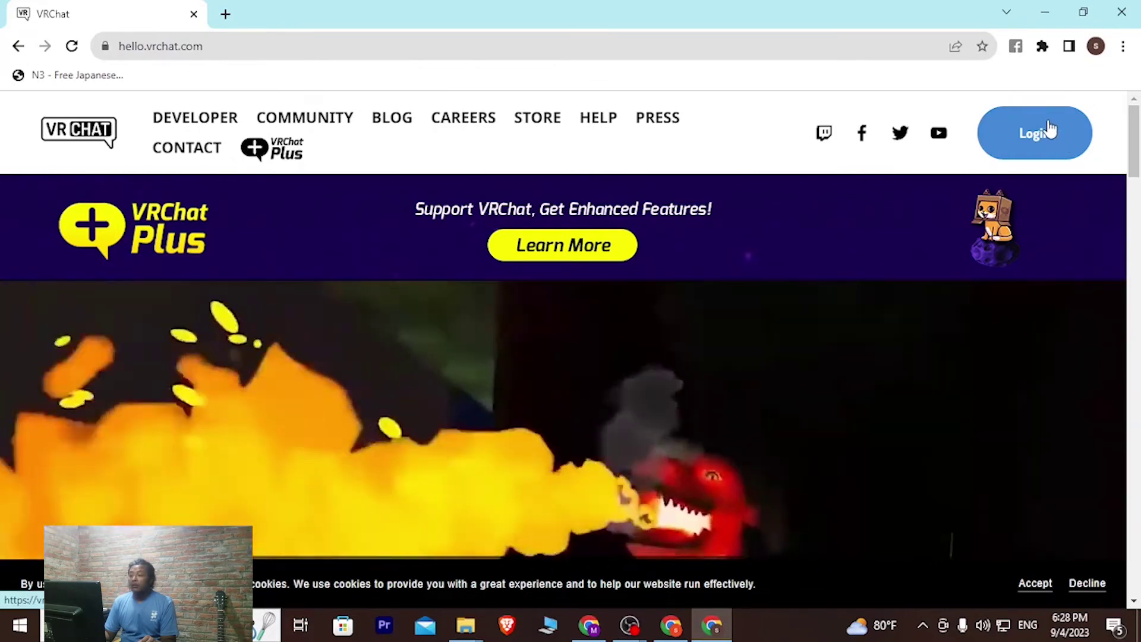
{"action": "left_click", "coordinate": [1051, 129]}
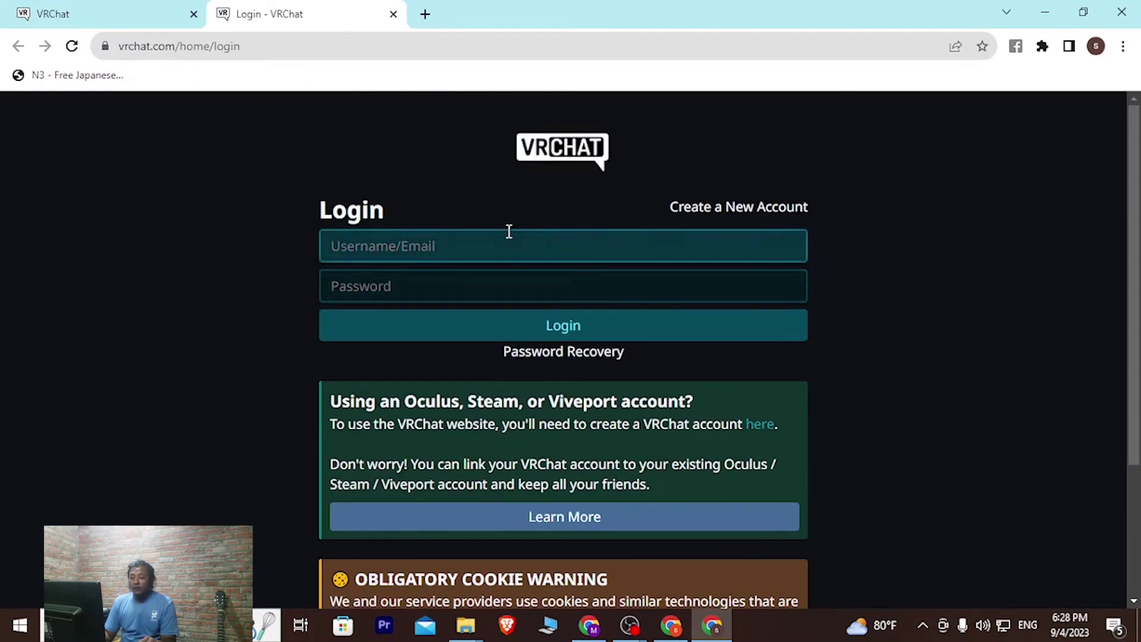
- Enter the account username in the Username/Email field, then the password in the next field
{"action": "left_click", "coordinate": [500, 240]}
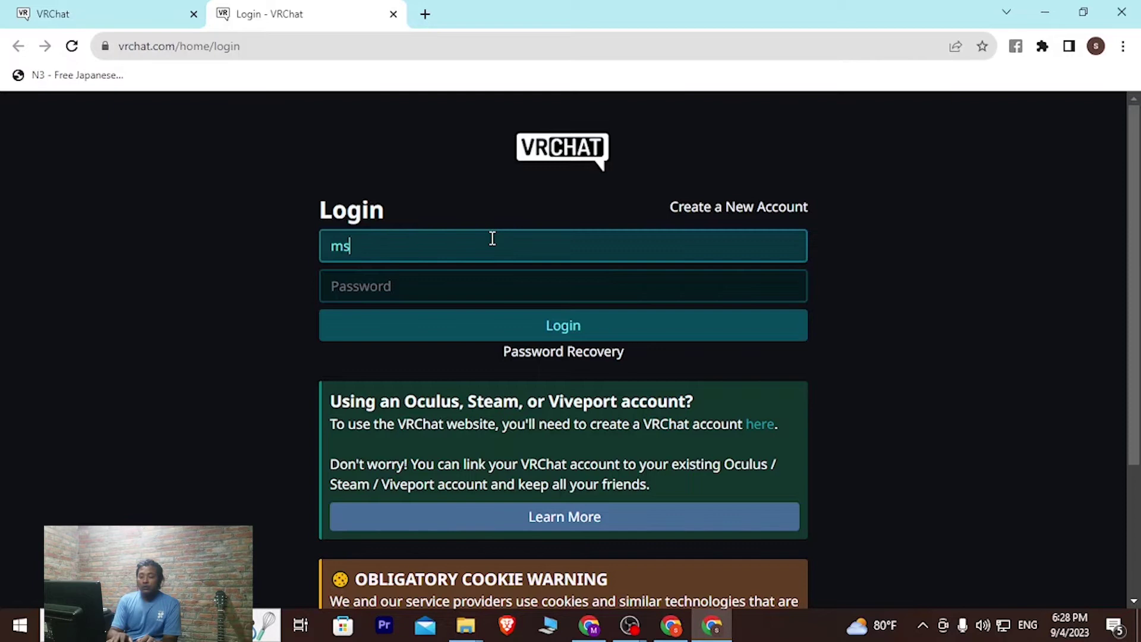
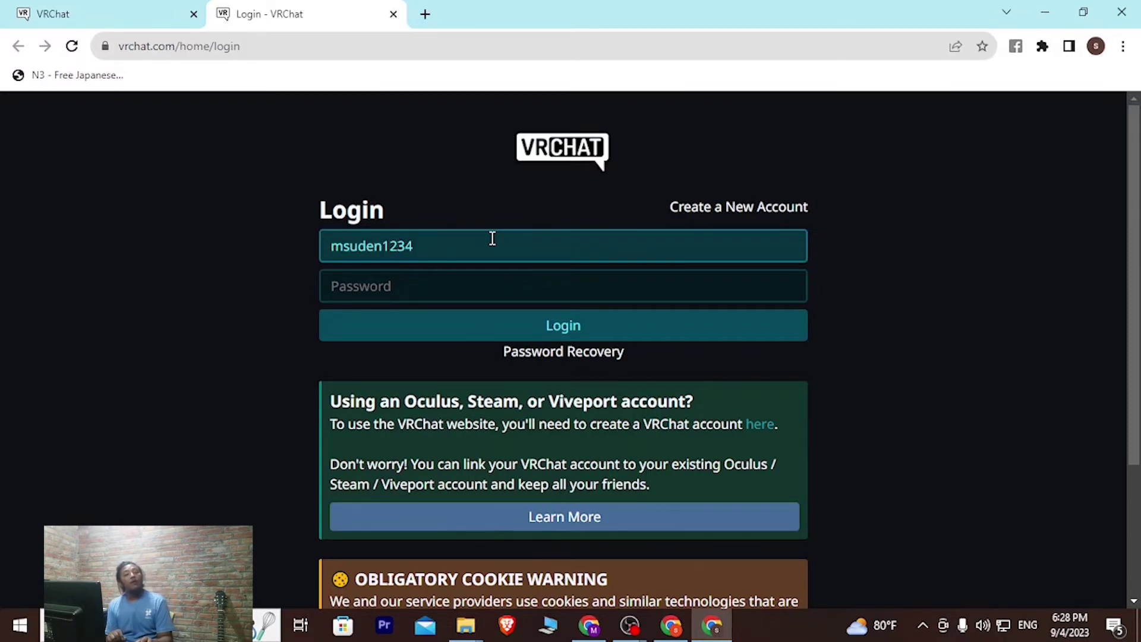
{"action": "key", "text": "Tab"}
{"action": "type", "text": "••"}
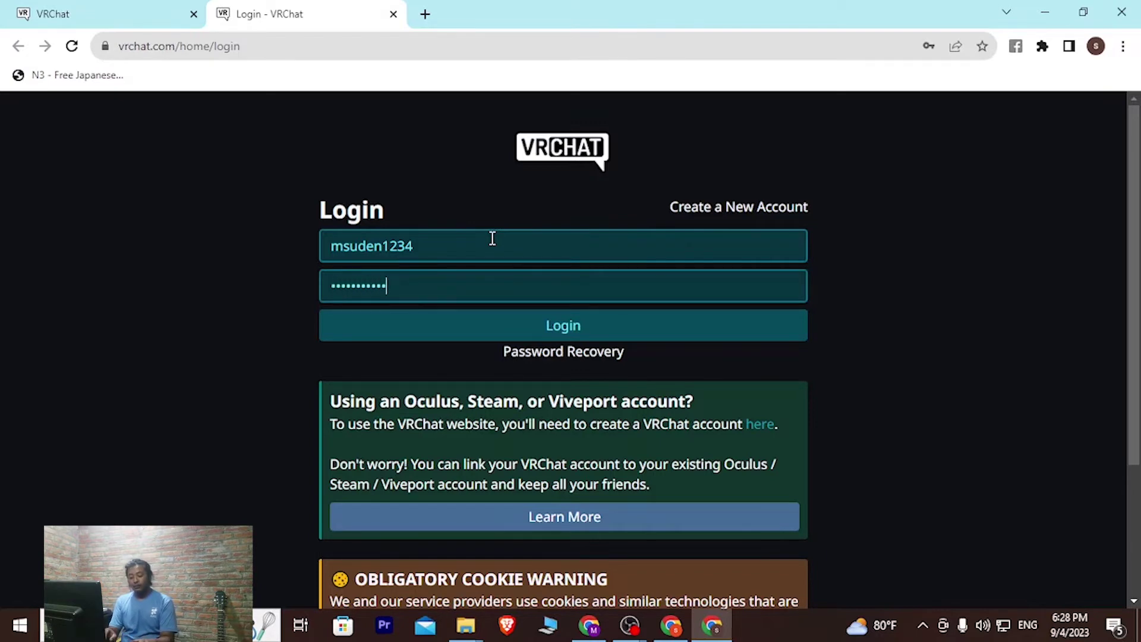
{"action": "type", "text": "•"}
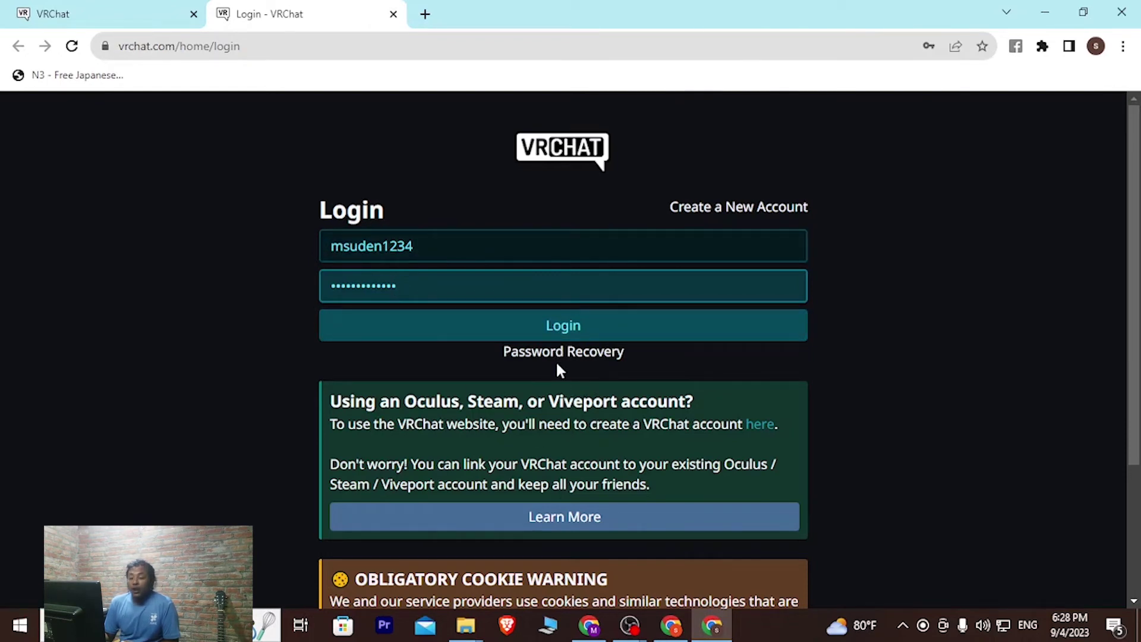
{"action": "left_click", "coordinate": [508, 243]}
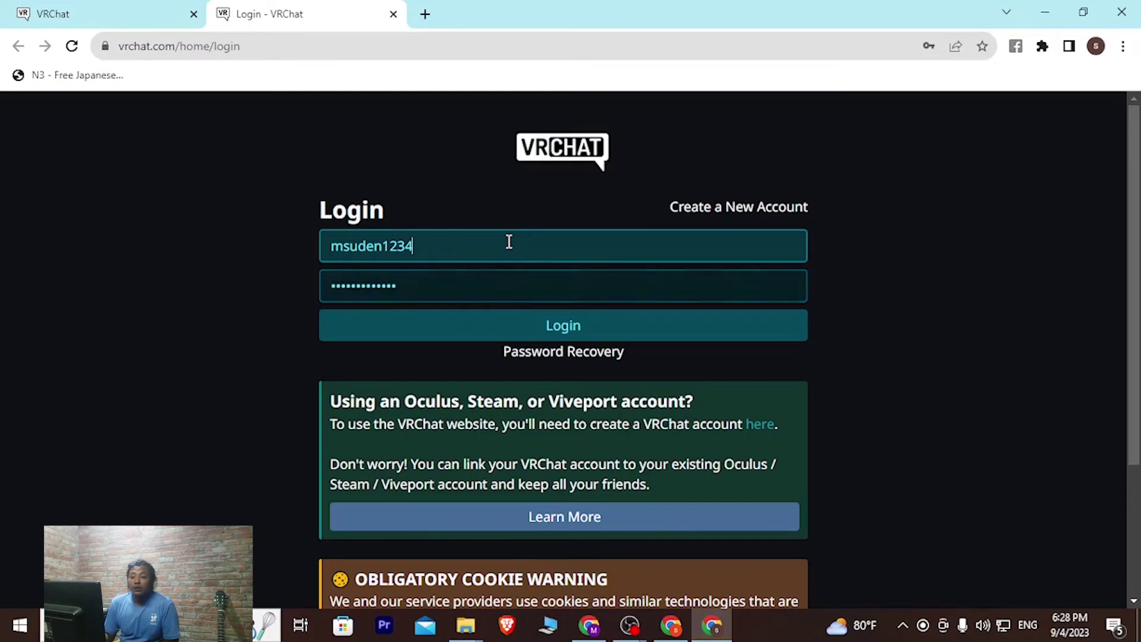
{"action": "left_click", "coordinate": [443, 285]}
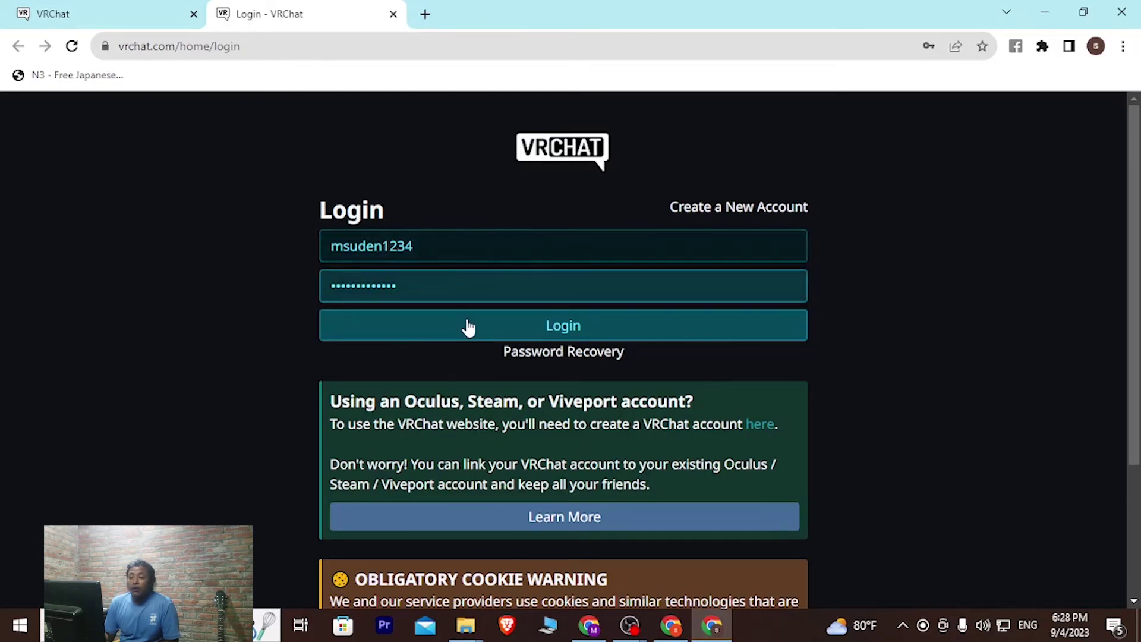